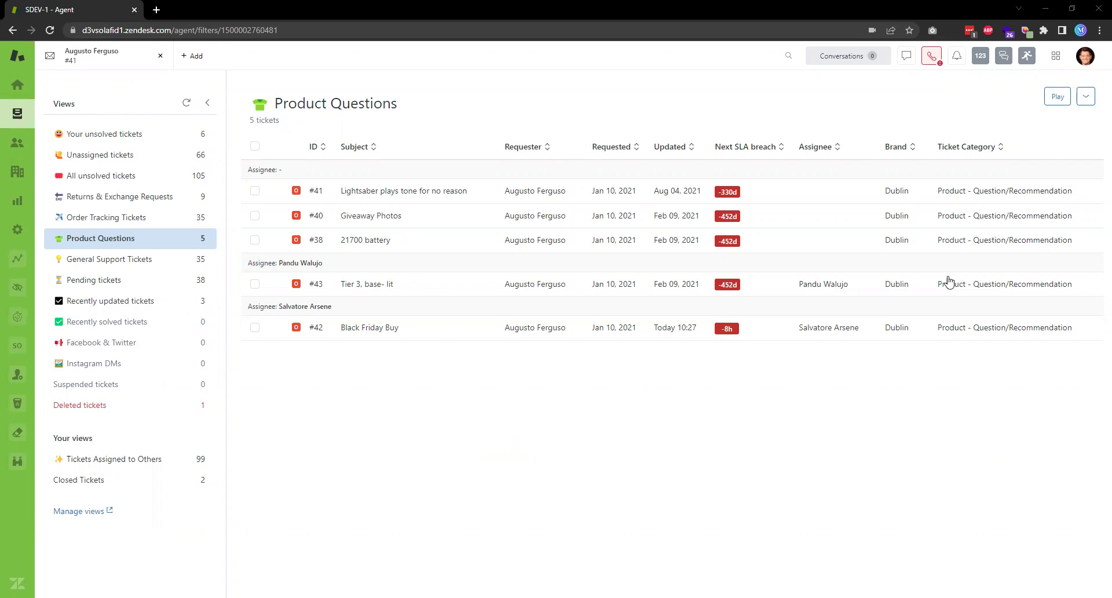
Step: Open Admin Center, search its settings for "fields" and open the ticket fields list
{"action": "left_click", "coordinate": [1055, 58]}
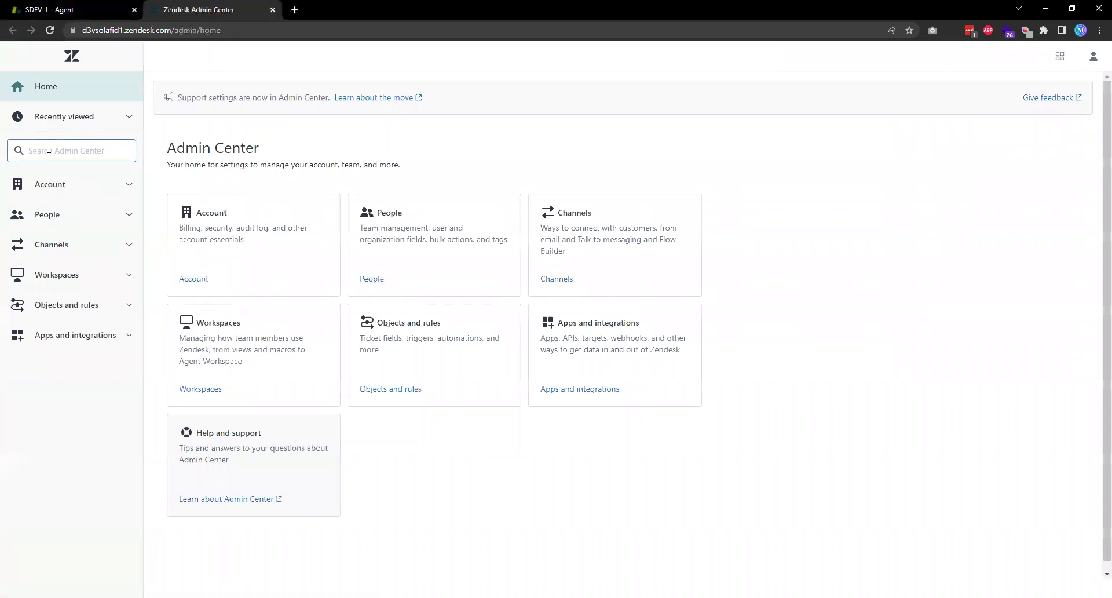
{"action": "type", "text": "fields"}
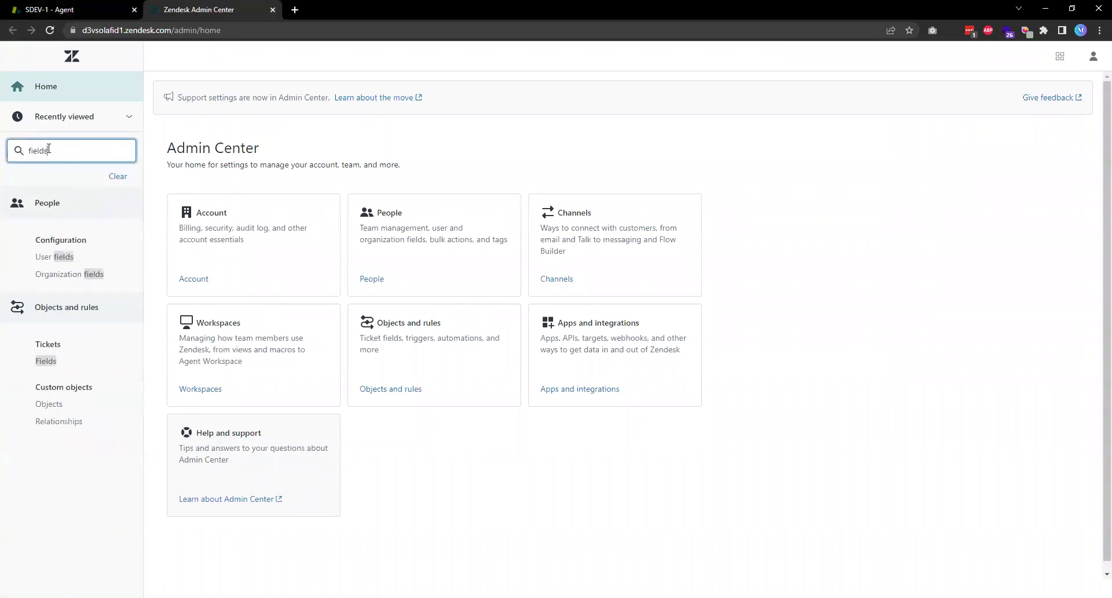
{"action": "left_click", "coordinate": [46, 361]}
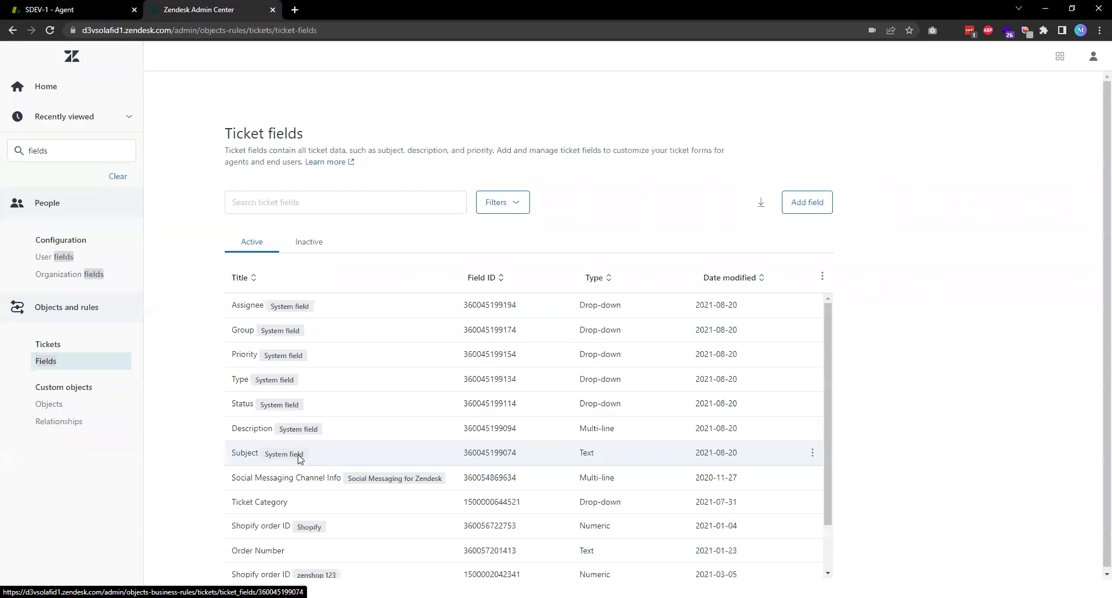
{"action": "scroll", "coordinate": [398, 429], "scroll_direction": "down", "scroll_amount": 1}
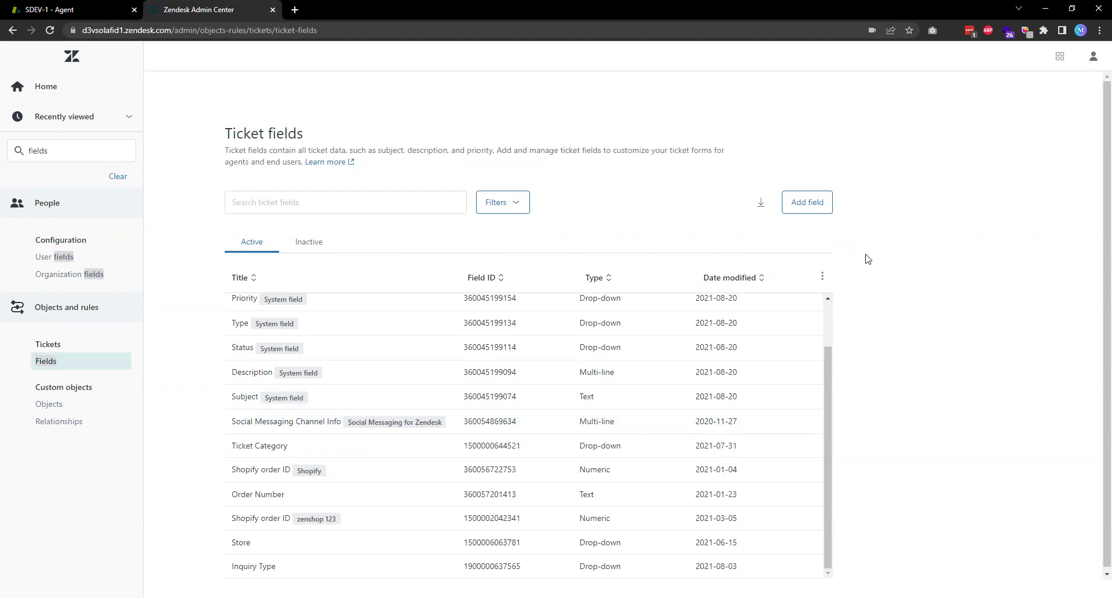
Step: Start a new ticket field titled "Ticket Resolution" with the Drop-down field type
{"action": "left_click", "coordinate": [809, 209]}
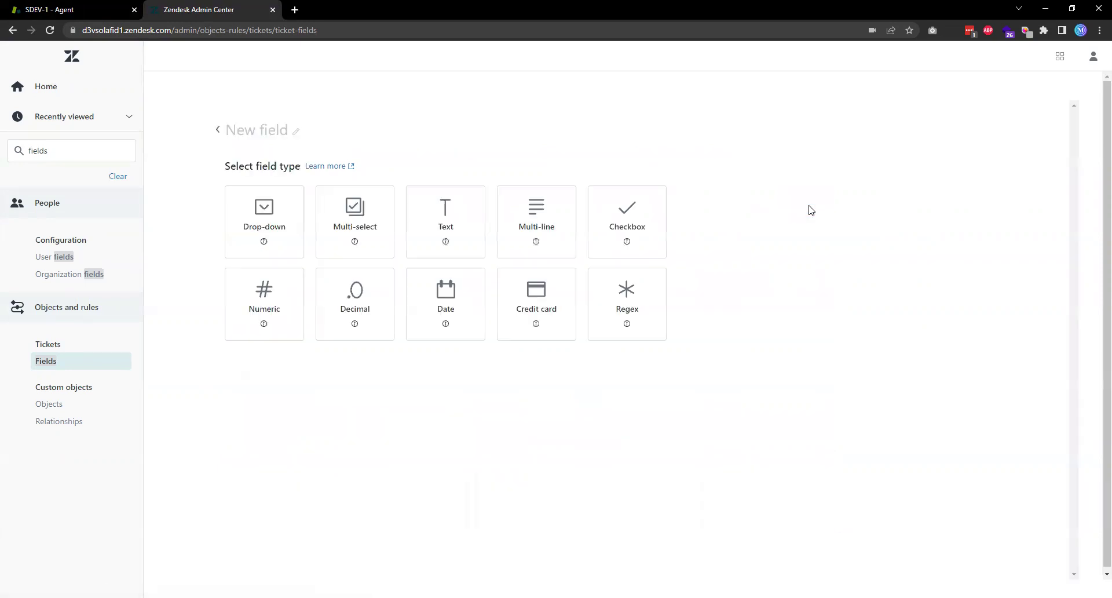
{"action": "left_click", "coordinate": [245, 135]}
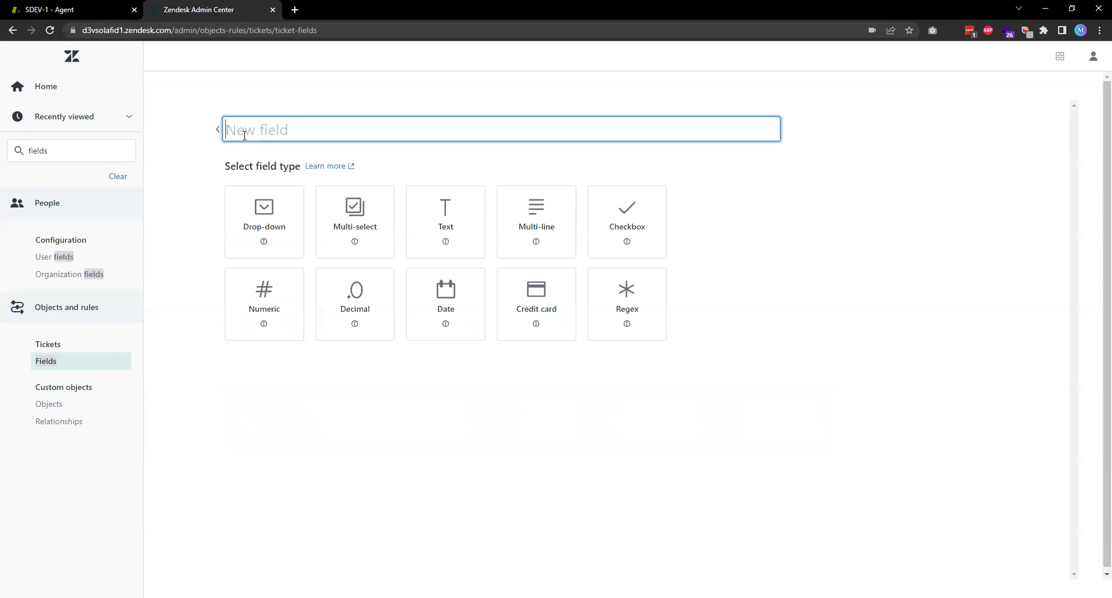
{"action": "type", "text": "Ticket Resolu"}
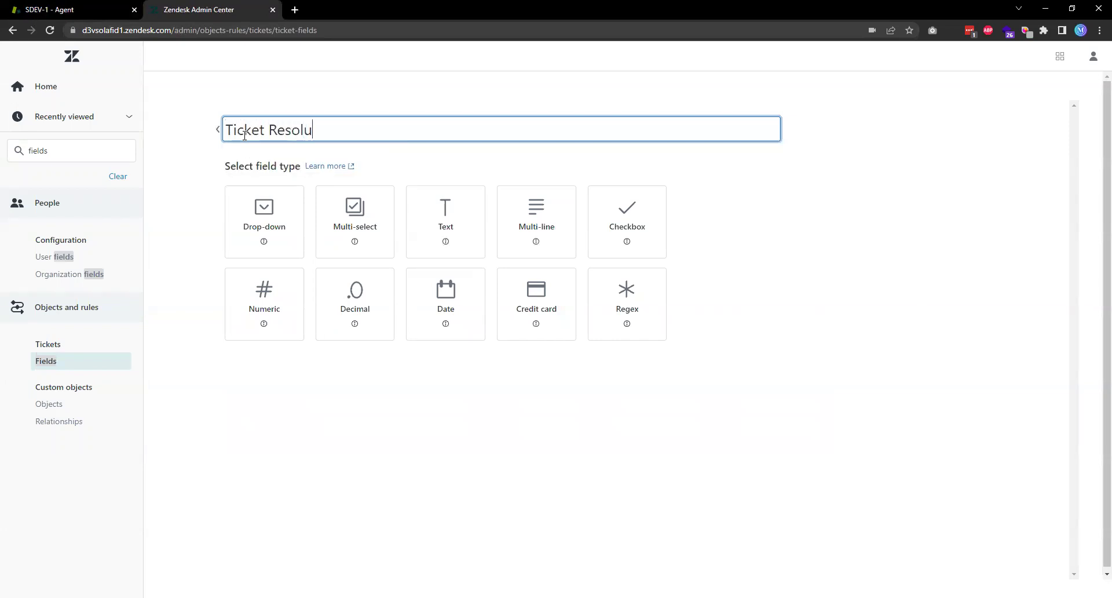
{"action": "type", "text": "tion"}
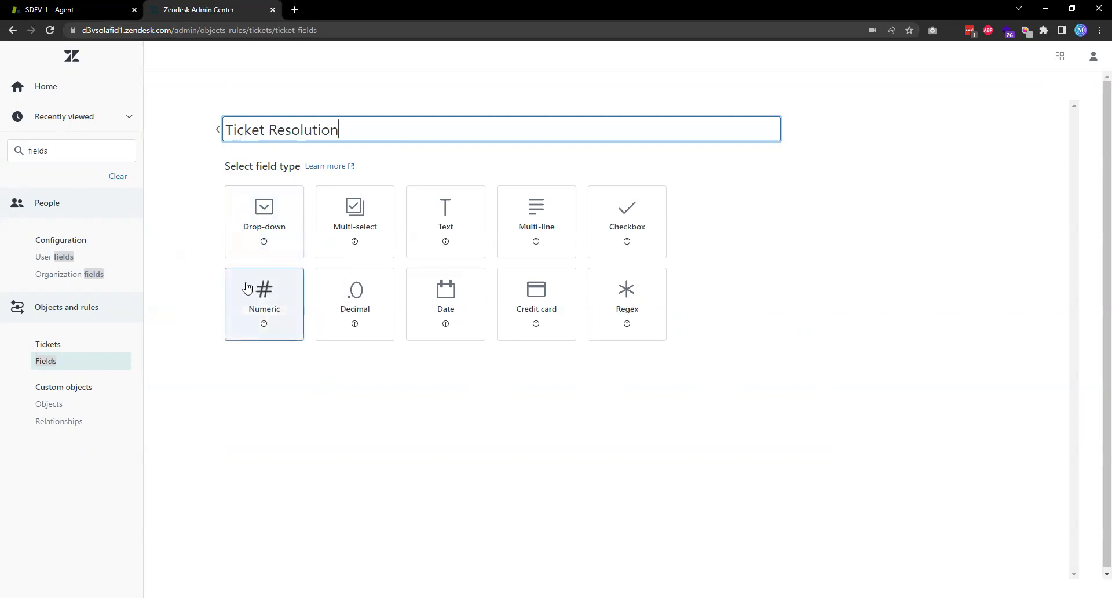
{"action": "left_click", "coordinate": [275, 240]}
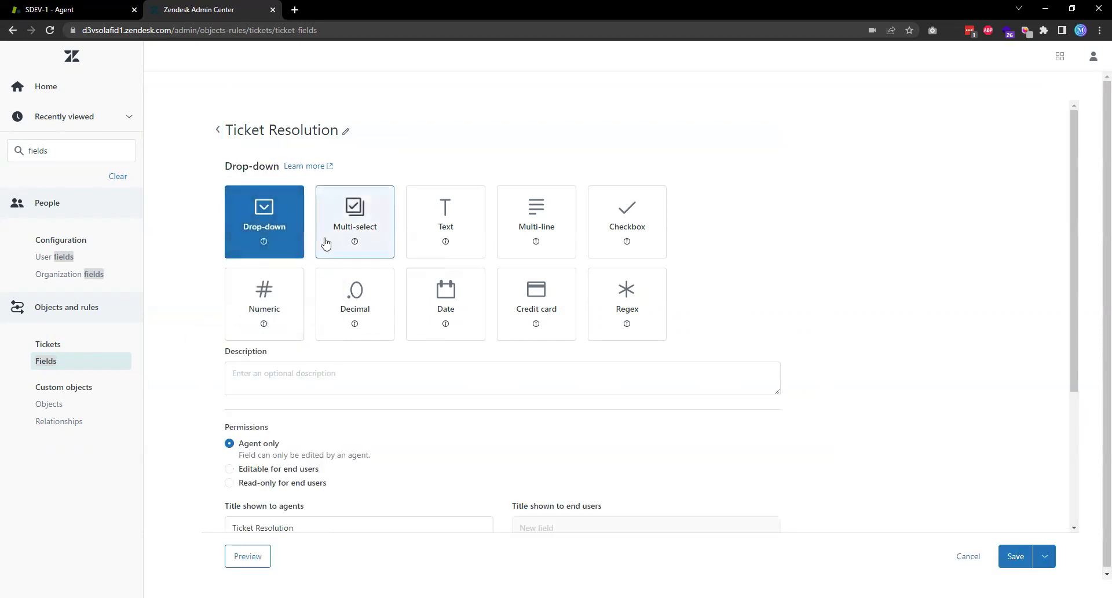
{"action": "mouse_move", "coordinate": [342, 240]}
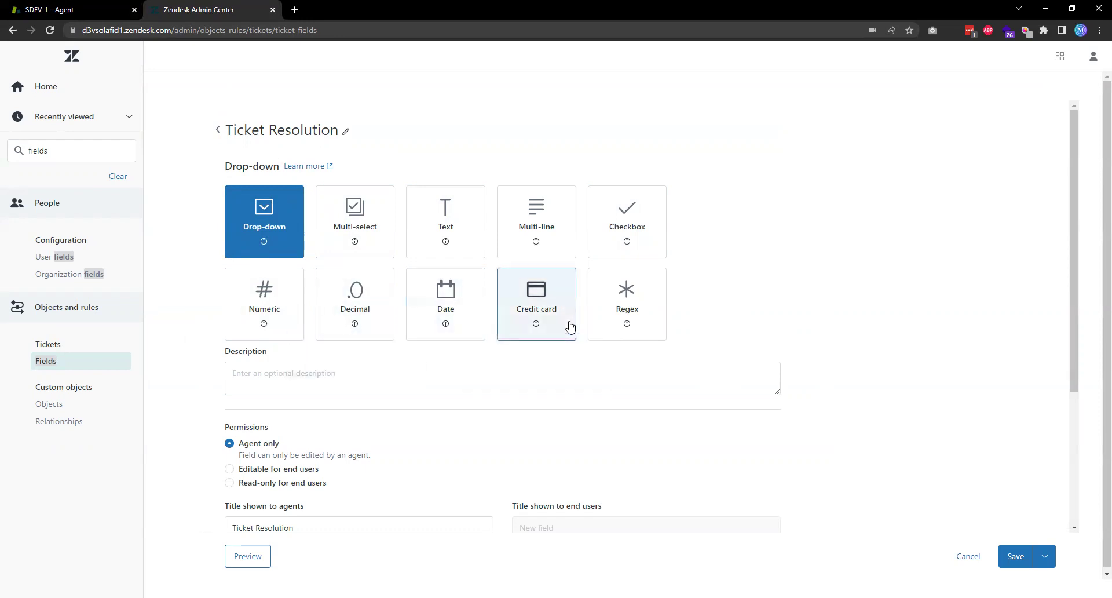
{"action": "mouse_move", "coordinate": [627, 328]}
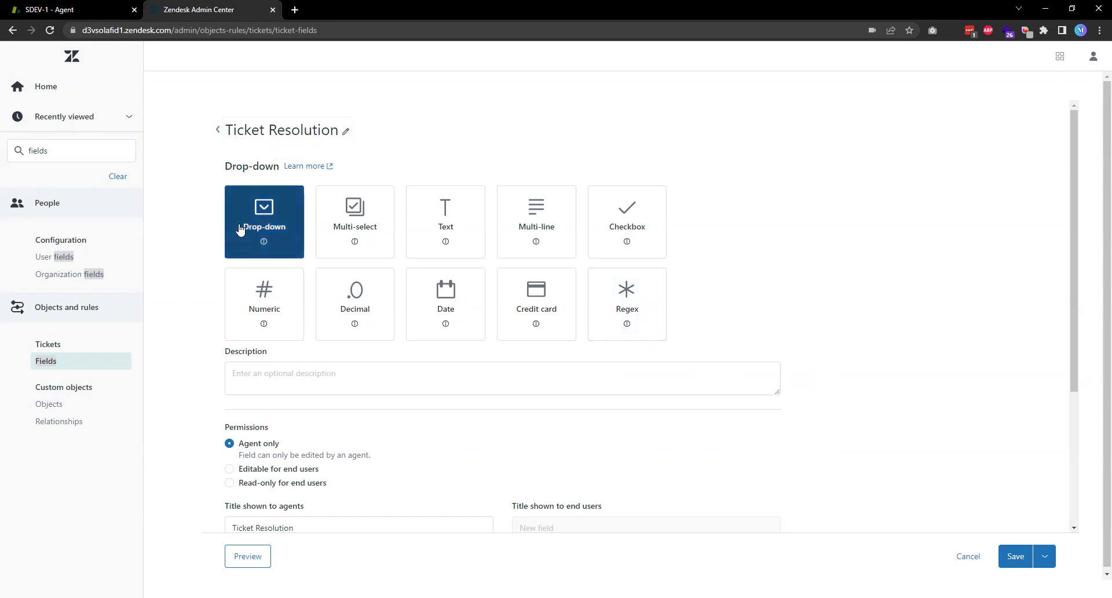
Step: Try the Editable for end users and Read-only for end users permissions, and return the field to Agent only
{"action": "scroll", "coordinate": [240, 230], "scroll_direction": "down", "scroll_amount": 3}
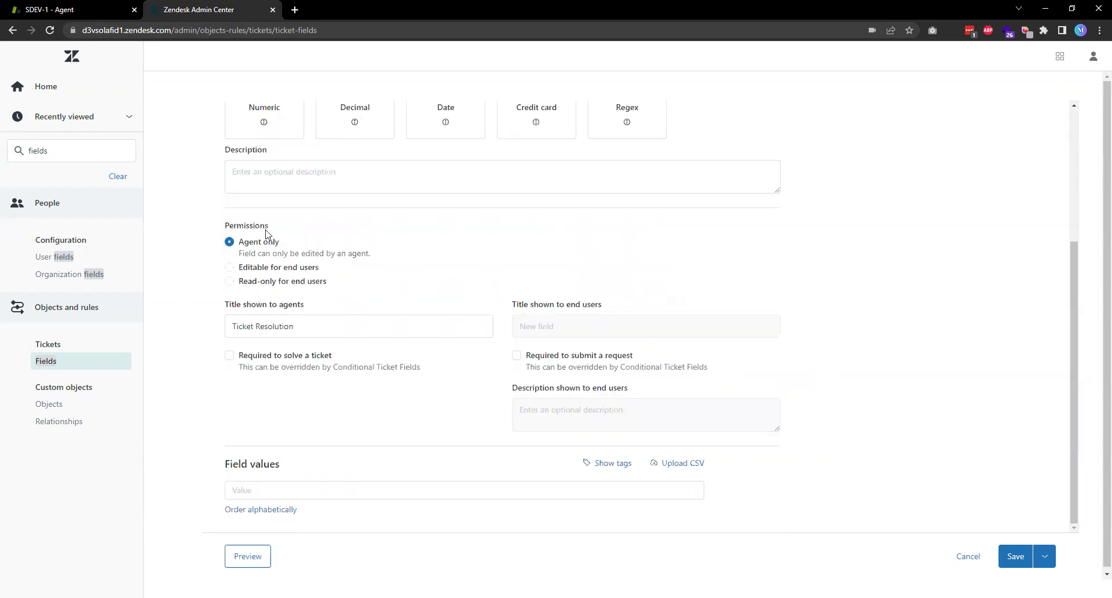
{"action": "left_click", "coordinate": [229, 269]}
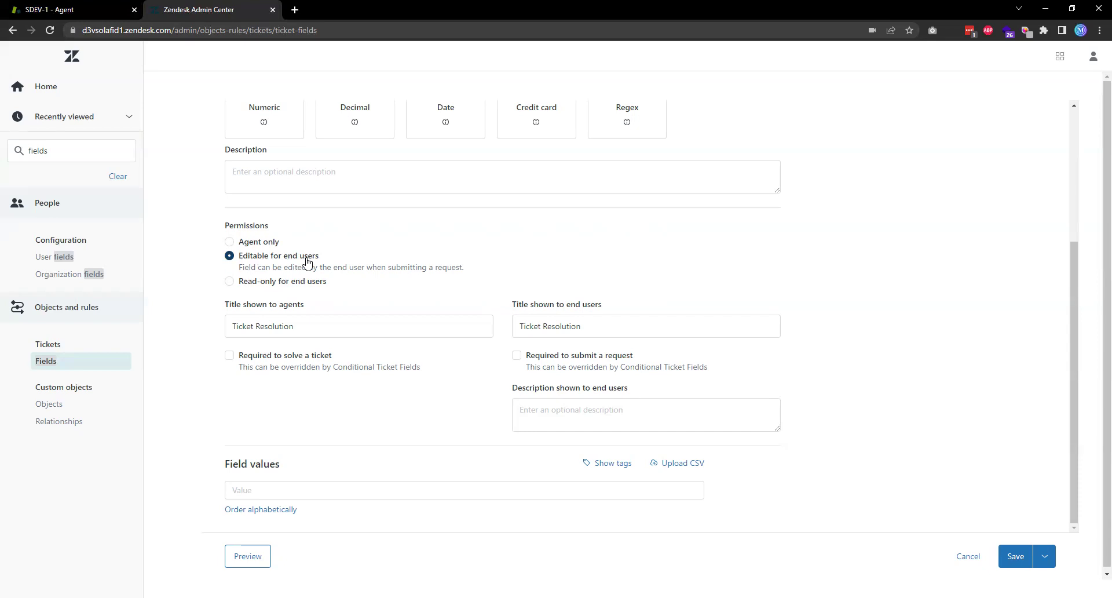
{"action": "left_click", "coordinate": [257, 282]}
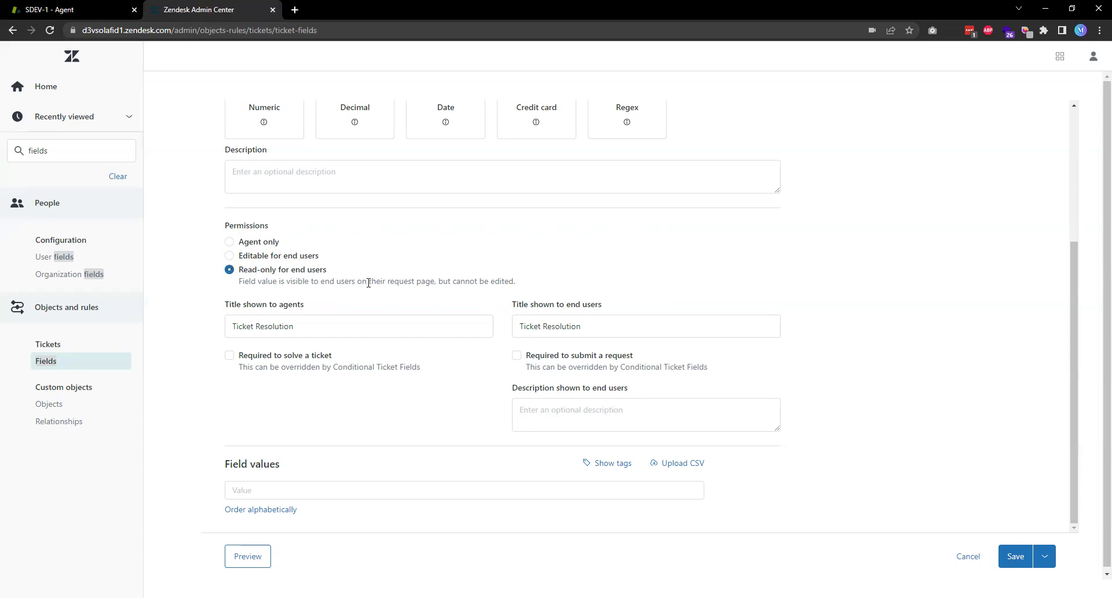
{"action": "left_click_drag", "start_coordinate": [369, 282], "coordinate": [433, 284]}
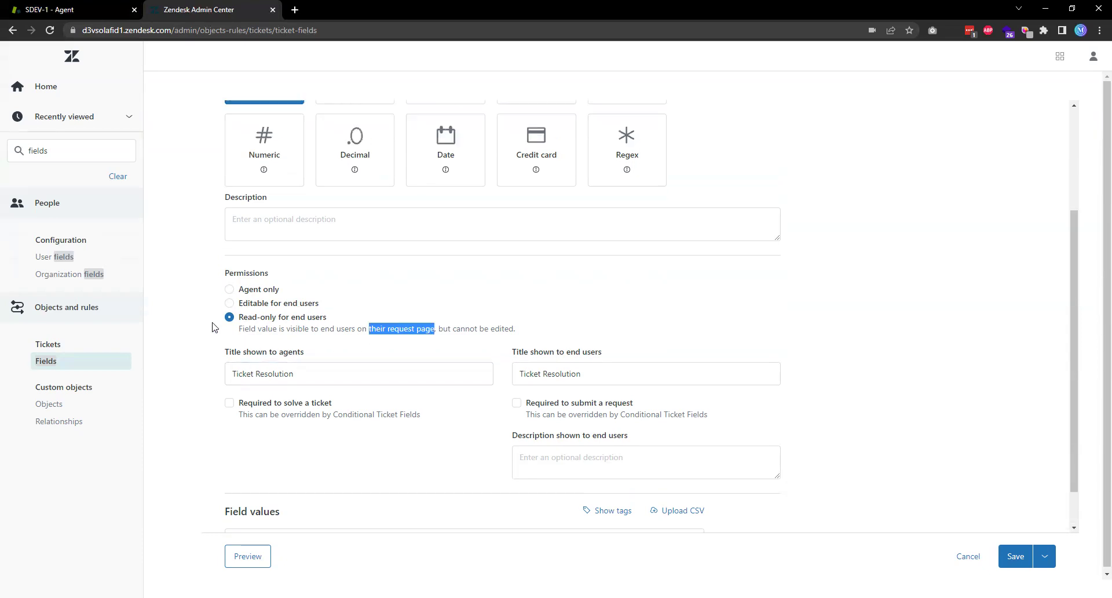
{"action": "scroll", "coordinate": [213, 322], "scroll_direction": "up", "scroll_amount": 4}
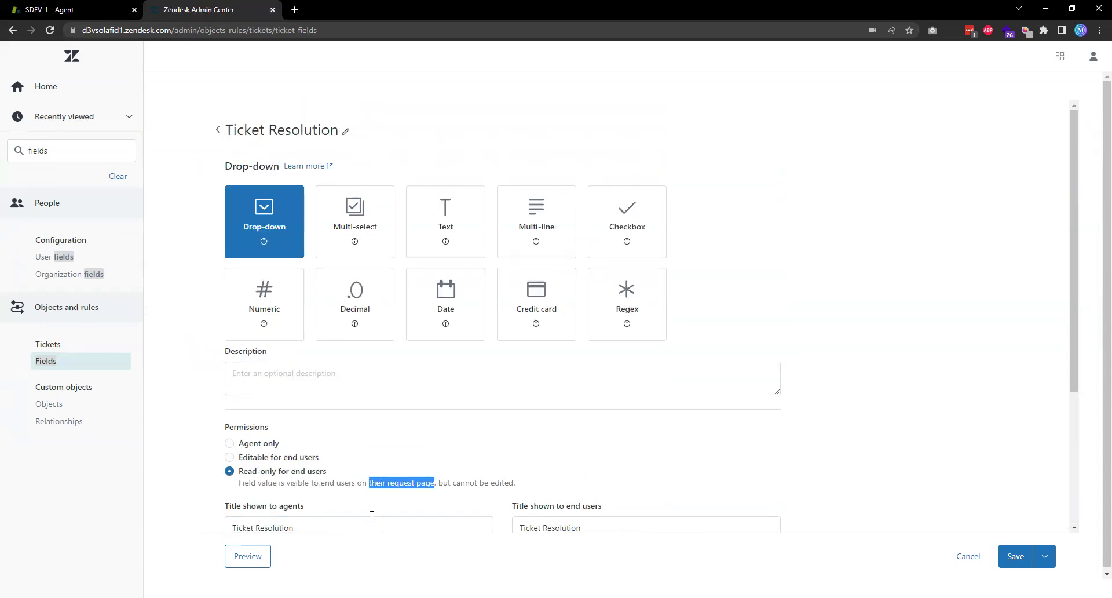
{"action": "left_click", "coordinate": [229, 446]}
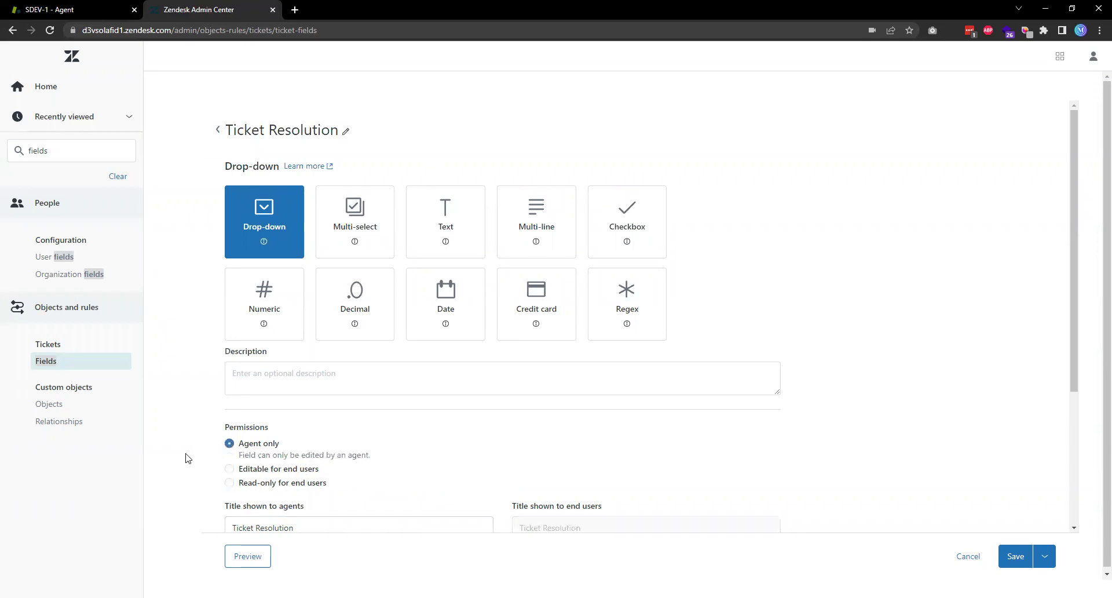
Step: Add "Issued refund" as the first field value of the Ticket Resolution drop-down
{"action": "scroll", "coordinate": [306, 417], "scroll_direction": "down", "scroll_amount": 2}
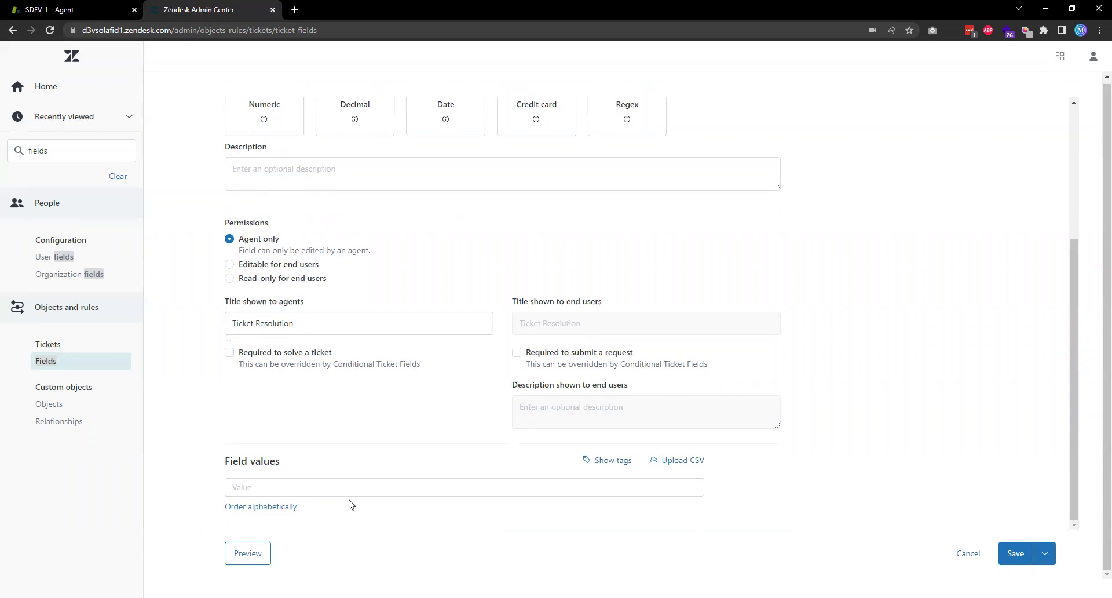
{"action": "left_click", "coordinate": [367, 492]}
{"action": "left_click", "coordinate": [367, 491]}
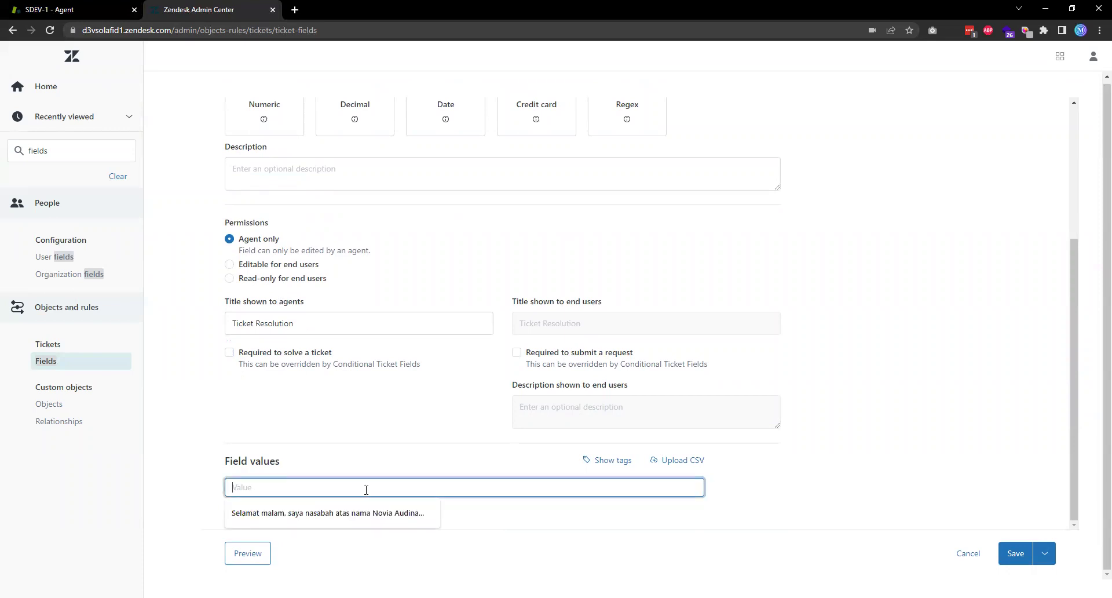
{"action": "type", "text": "Is"}
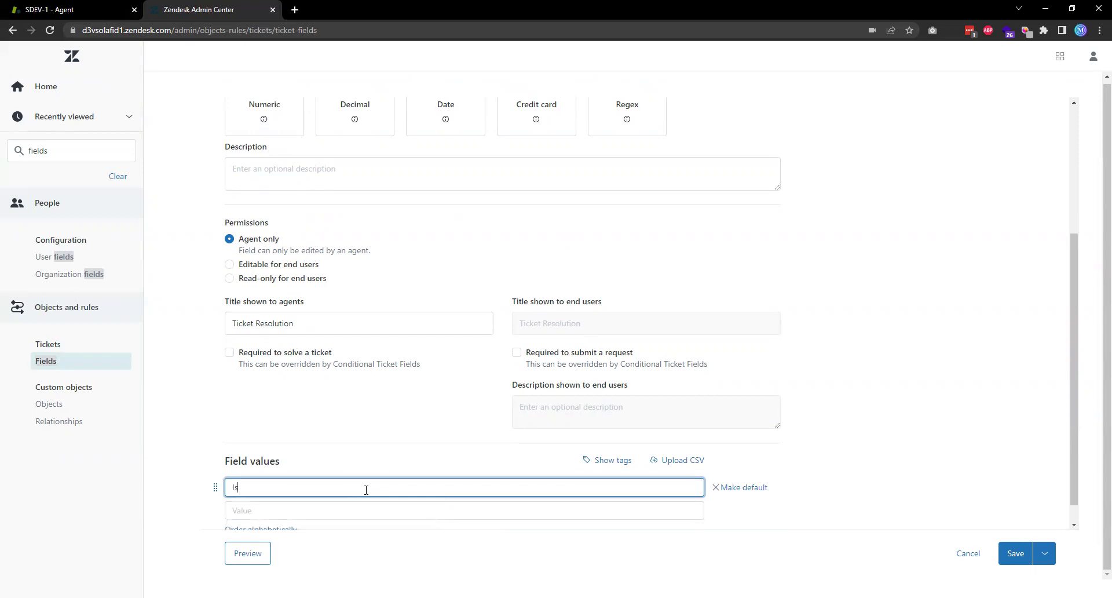
{"action": "type", "text": "sued refund"}
Step: Add "Send replacement for damaged product" as the second field value and save the Ticket Resolution field
{"action": "scroll", "coordinate": [364, 474], "scroll_direction": "down", "scroll_amount": 1}
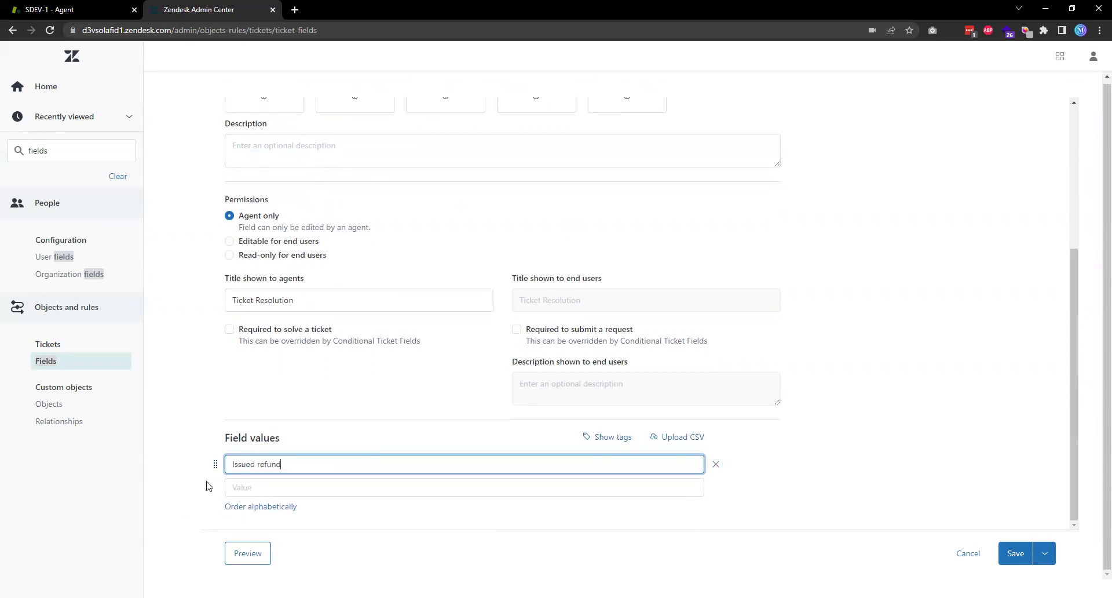
{"action": "left_click", "coordinate": [239, 487]}
{"action": "type", "text": "Send "}
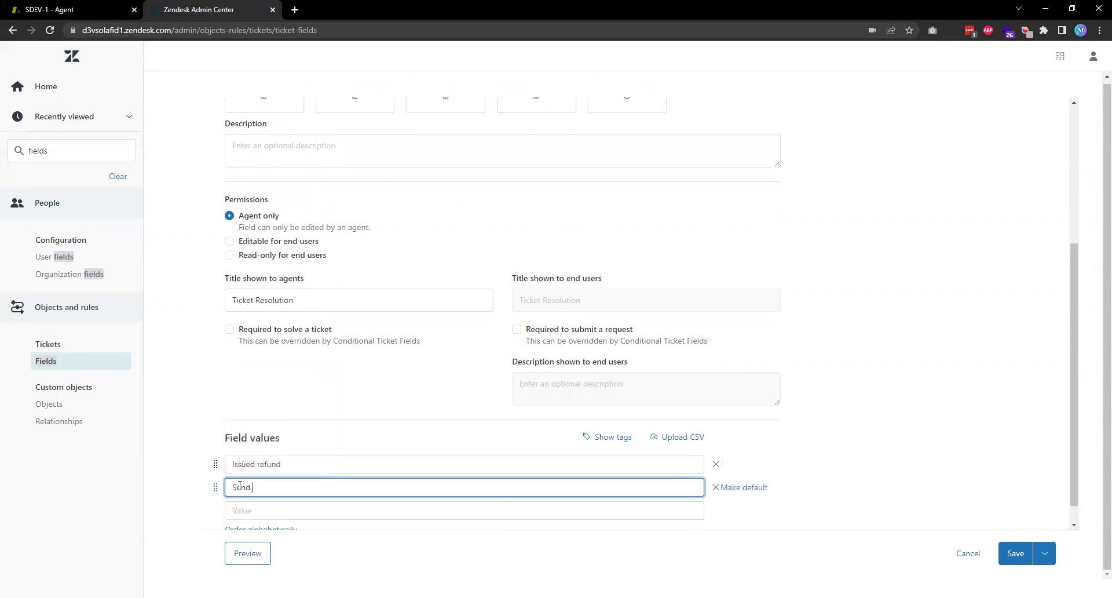
{"action": "type", "text": "replacement for damaged product"}
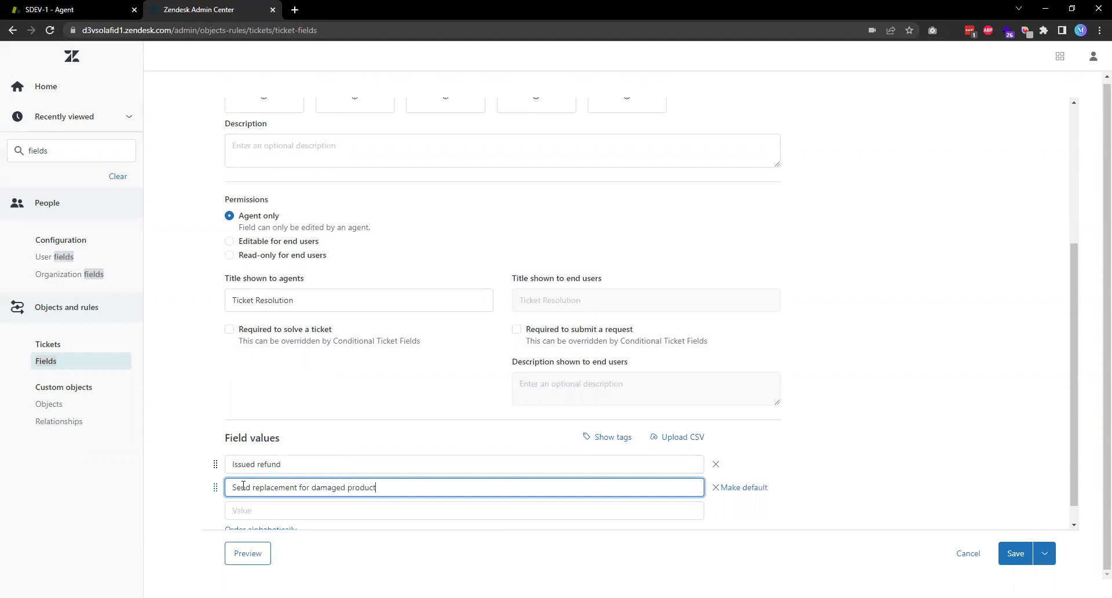
{"action": "scroll", "coordinate": [243, 485], "scroll_direction": "down", "scroll_amount": 1}
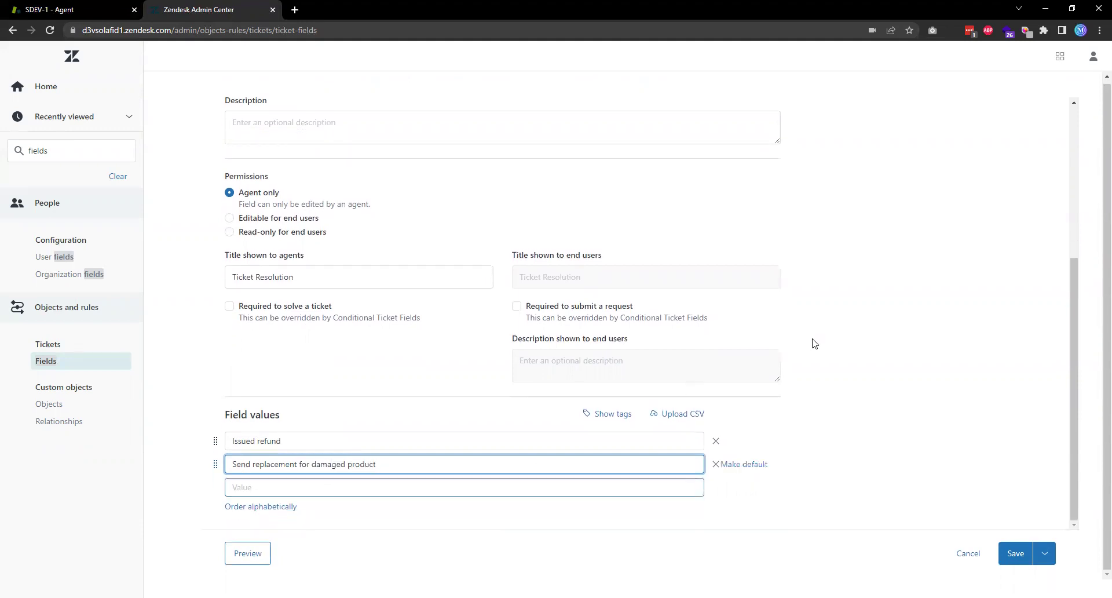
{"action": "left_click", "coordinate": [870, 395]}
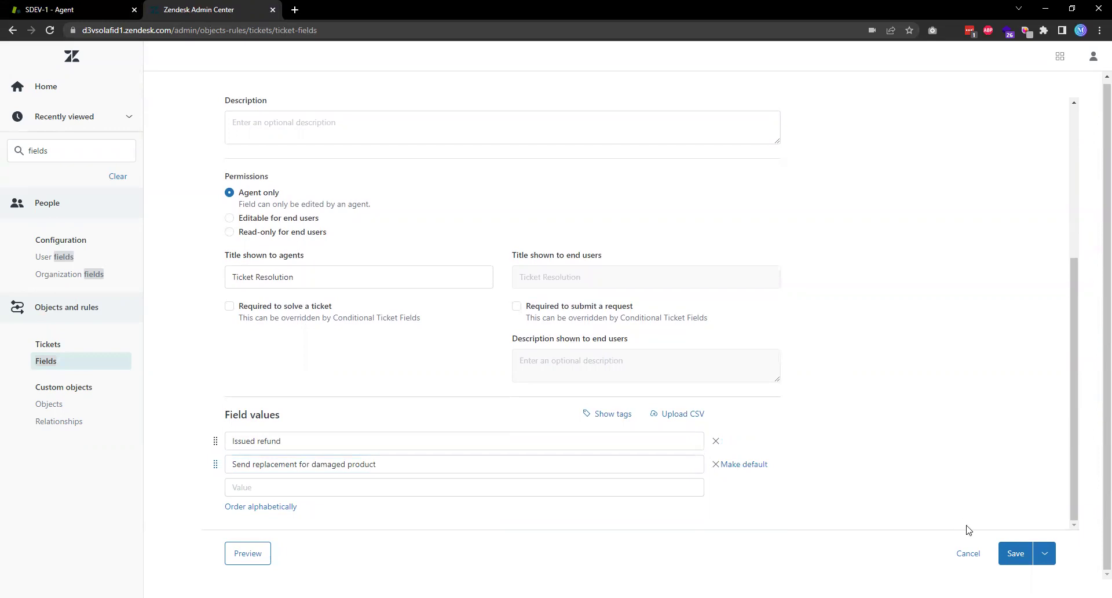
{"action": "left_click", "coordinate": [1014, 553]}
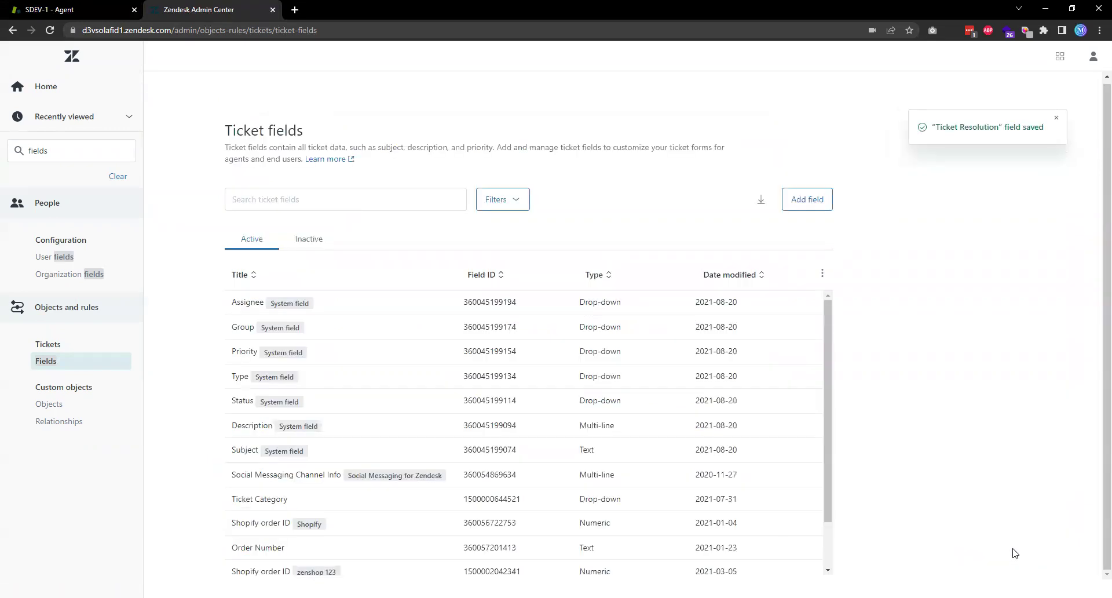
Step: Switch to the agent workspace, open the "Lightsaber plays tone for no reason" ticket, reload it and check its fields for Ticket Resolution
{"action": "scroll", "coordinate": [510, 418], "scroll_direction": "down", "scroll_amount": 2}
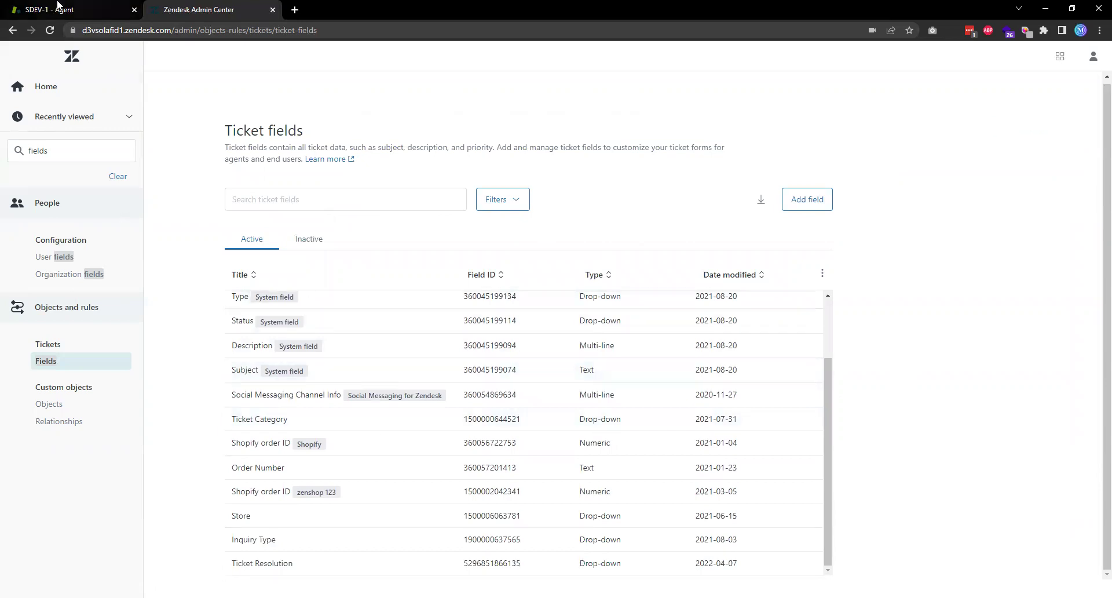
{"action": "left_click", "coordinate": [55, 11]}
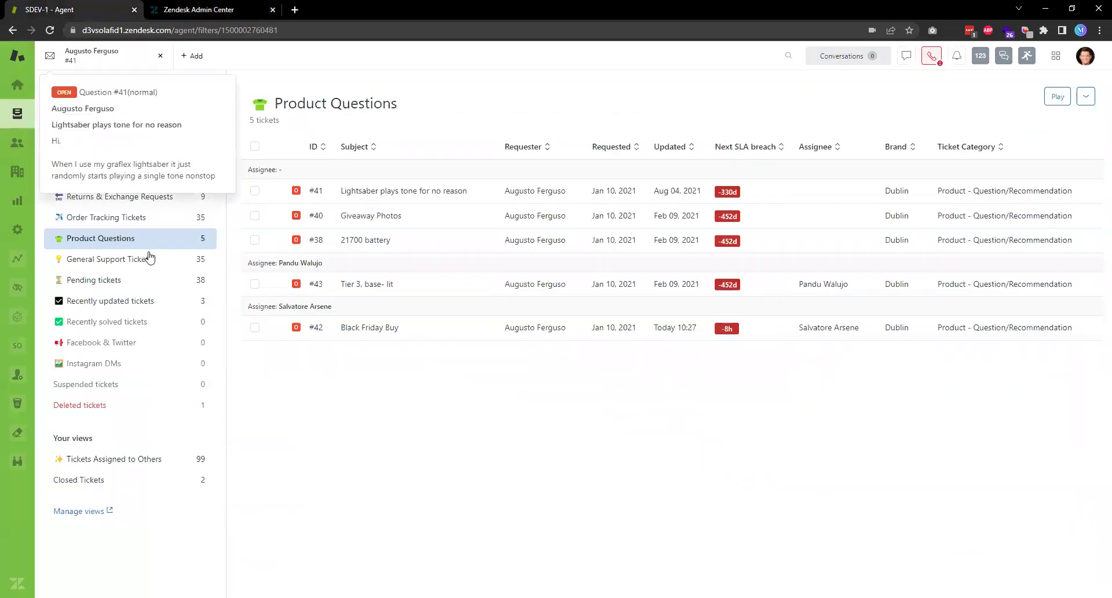
{"action": "left_click", "coordinate": [116, 65]}
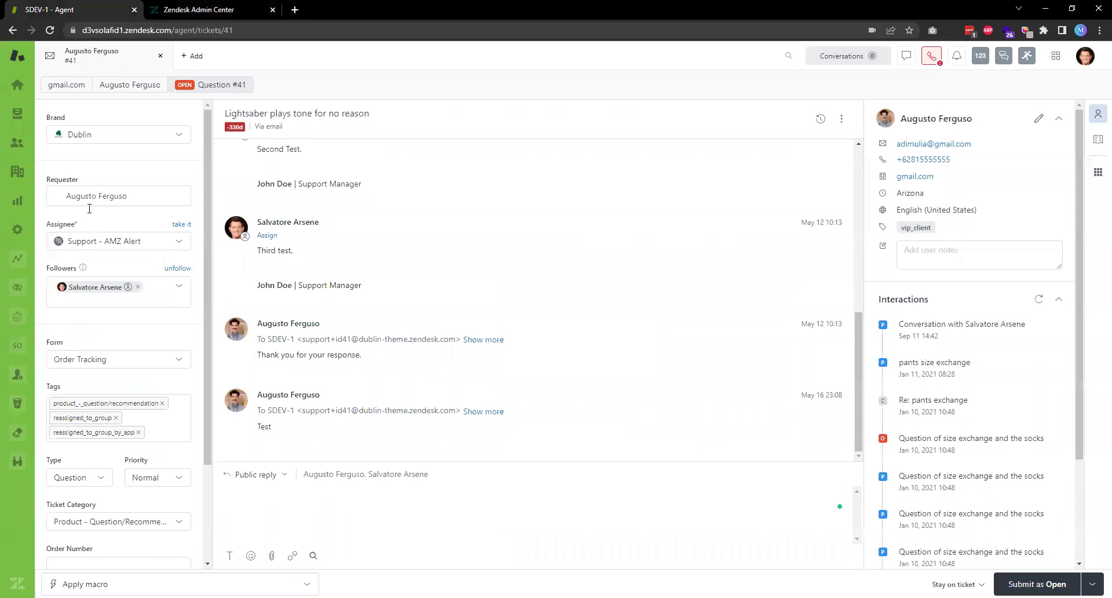
{"action": "scroll", "coordinate": [115, 302], "scroll_direction": "down", "scroll_amount": 1}
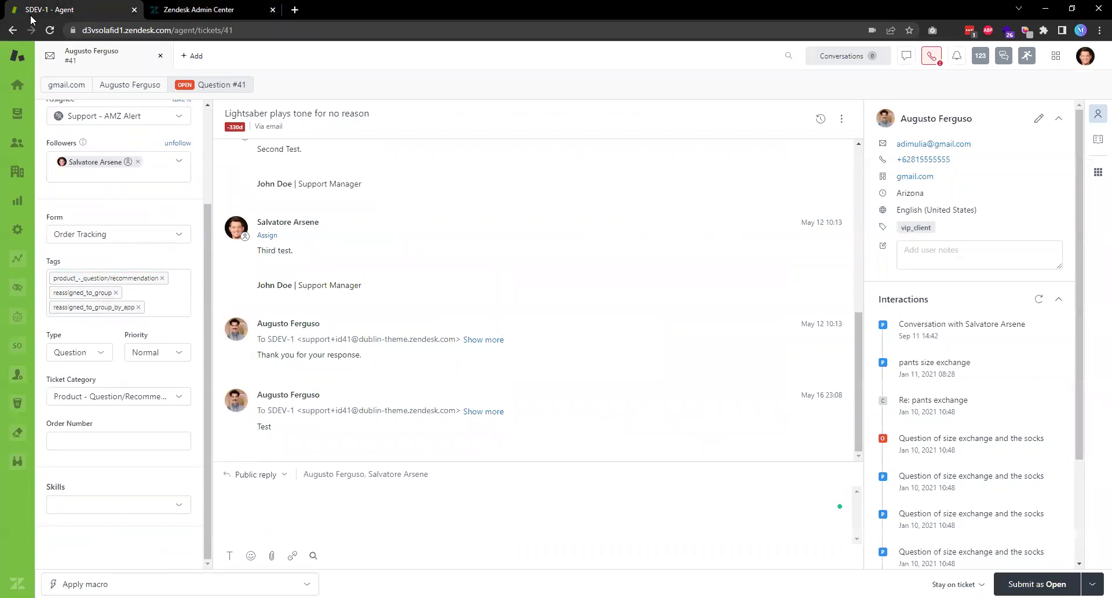
{"action": "left_click", "coordinate": [49, 31]}
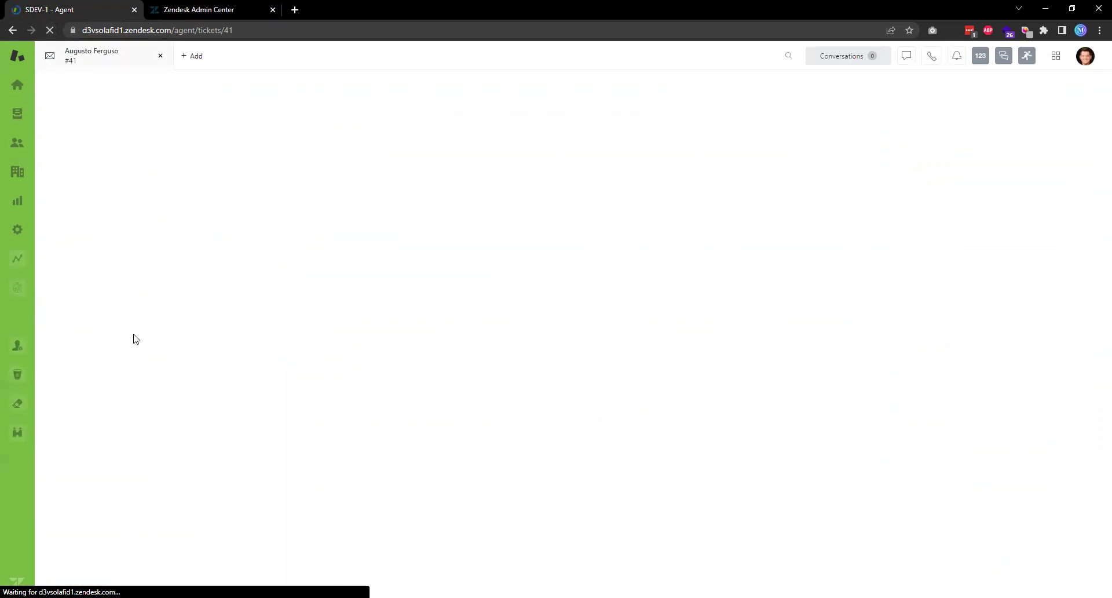
{"action": "scroll", "coordinate": [134, 338], "scroll_direction": "down", "scroll_amount": 2}
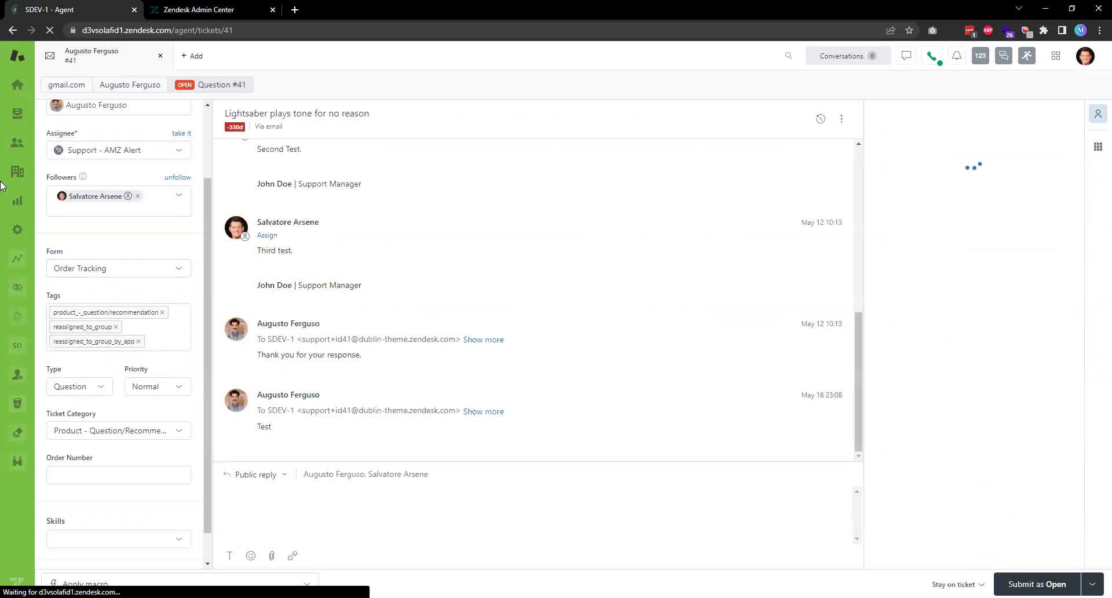
Step: Return to Admin Center, search its settings for "form" and open the ticket Forms page
{"action": "left_click", "coordinate": [183, 9]}
{"action": "double_click", "coordinate": [72, 147]}
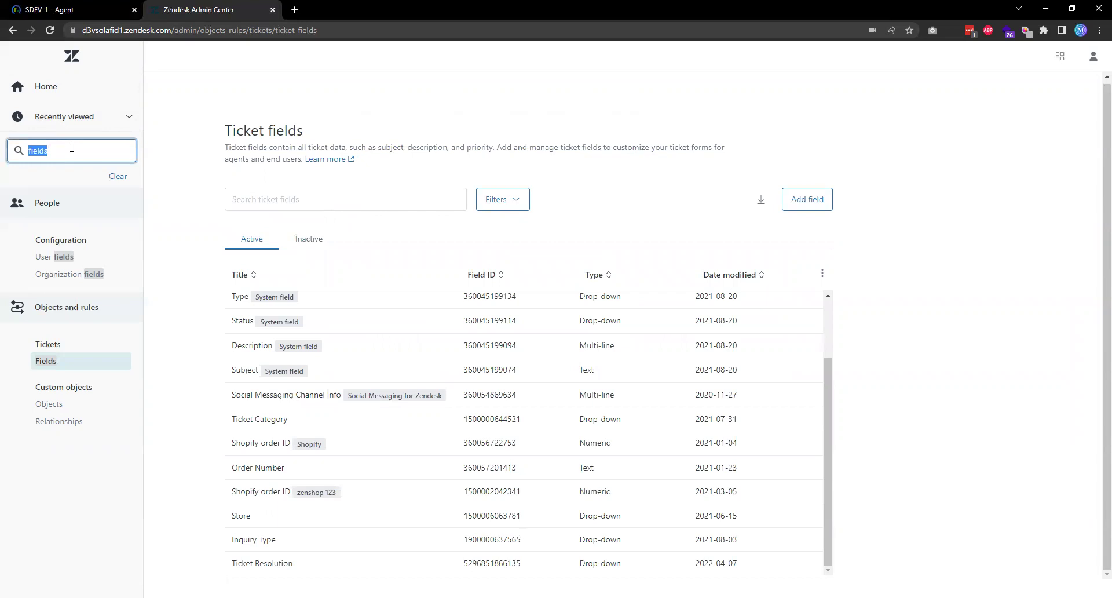
{"action": "type", "text": "form"}
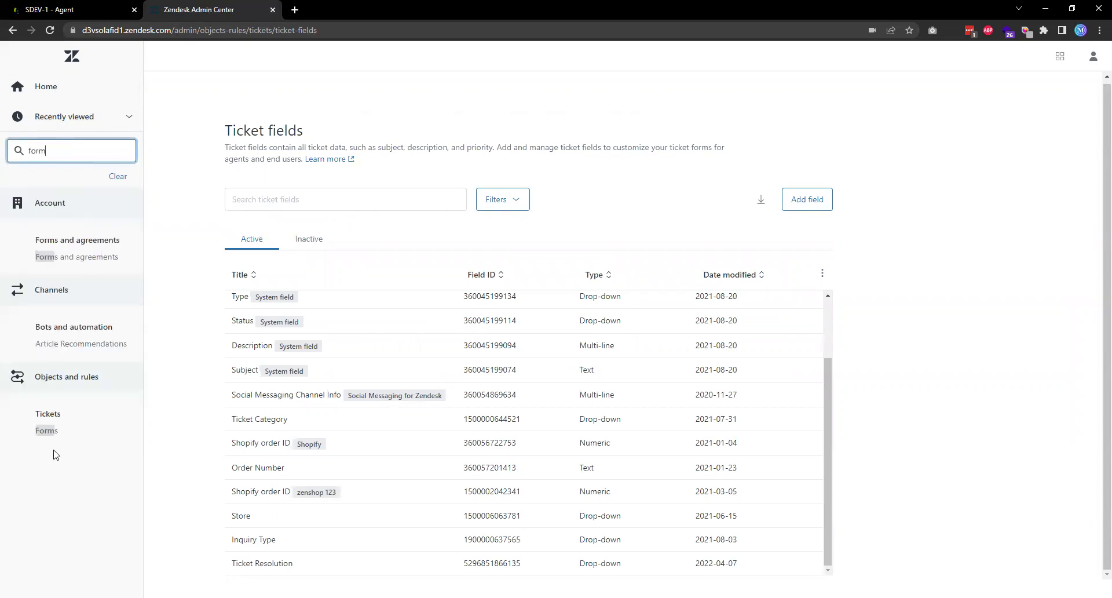
{"action": "left_click", "coordinate": [53, 431]}
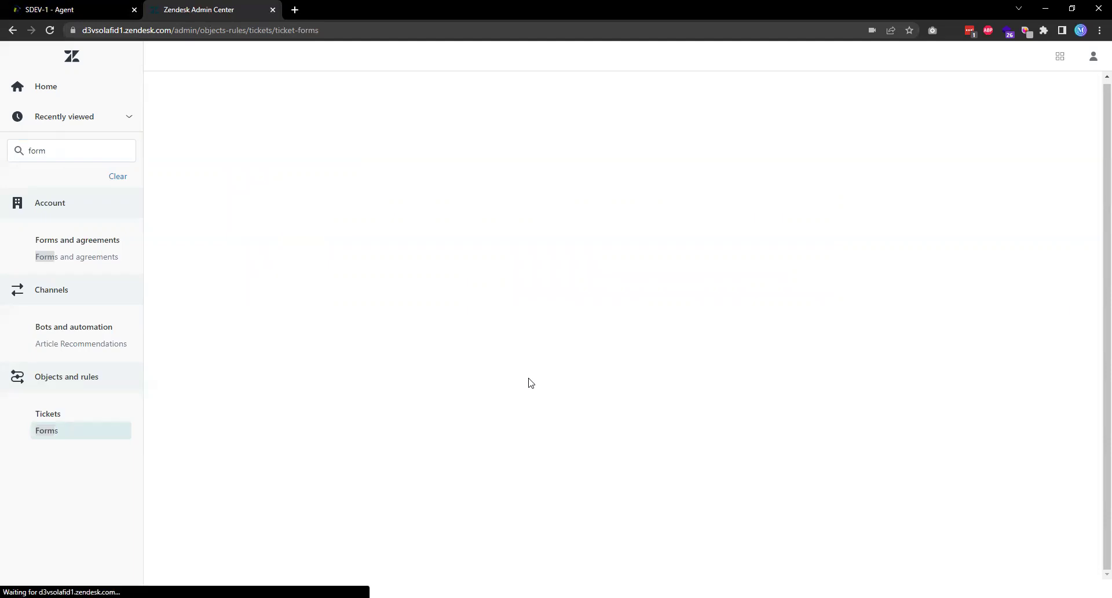
Step: Check the form selection on the "Lightsaber plays tone for no reason" ticket in the agent workspace and return to the Ticket forms page
{"action": "left_click", "coordinate": [26, 9]}
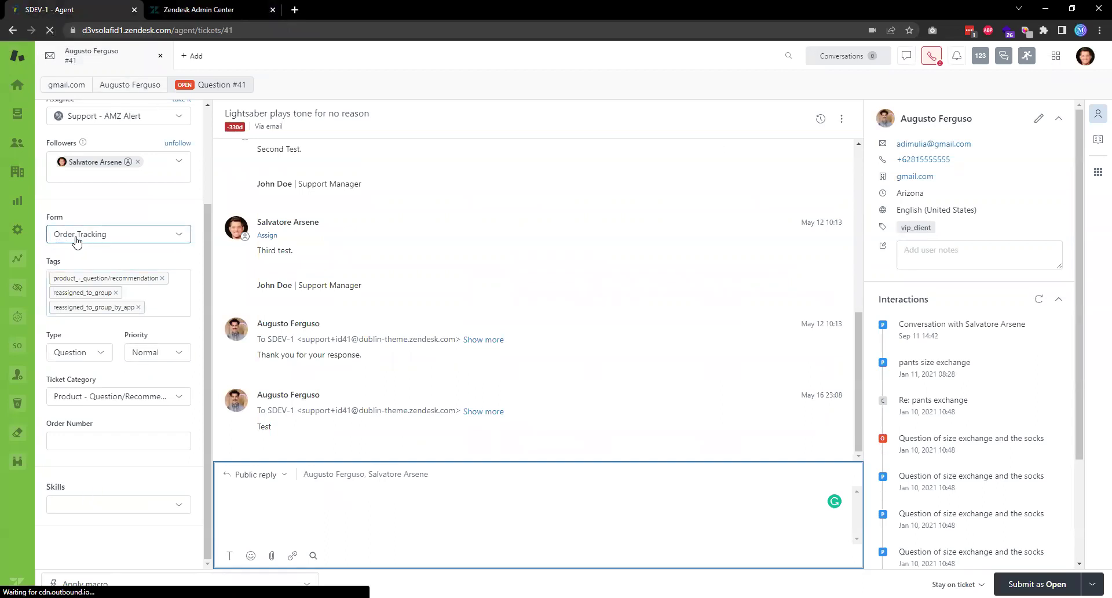
{"action": "left_click", "coordinate": [78, 239]}
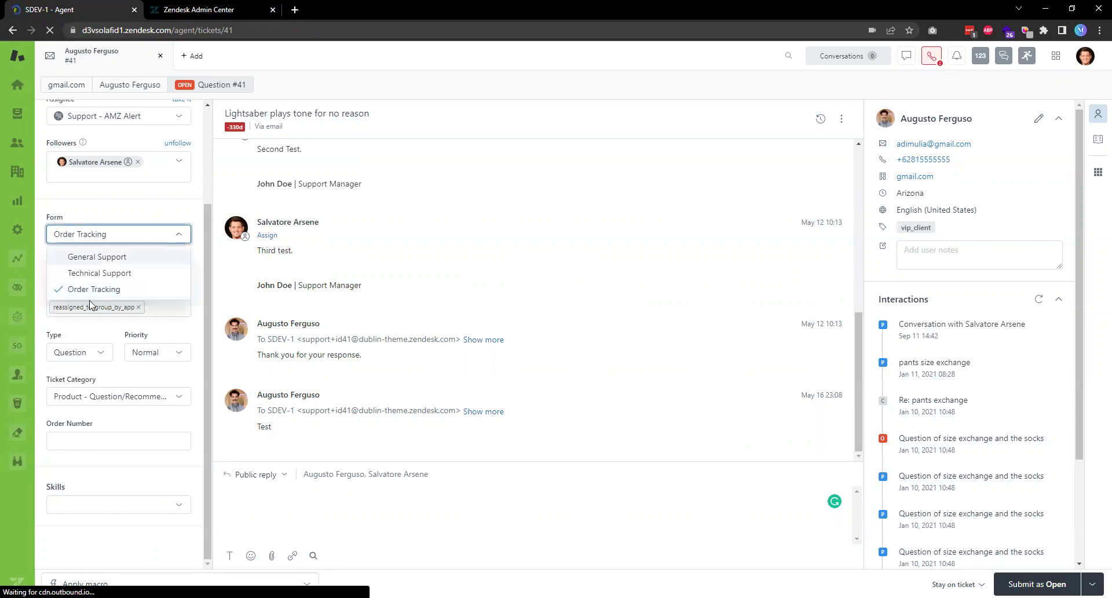
{"action": "key", "text": "ctrl+Tab"}
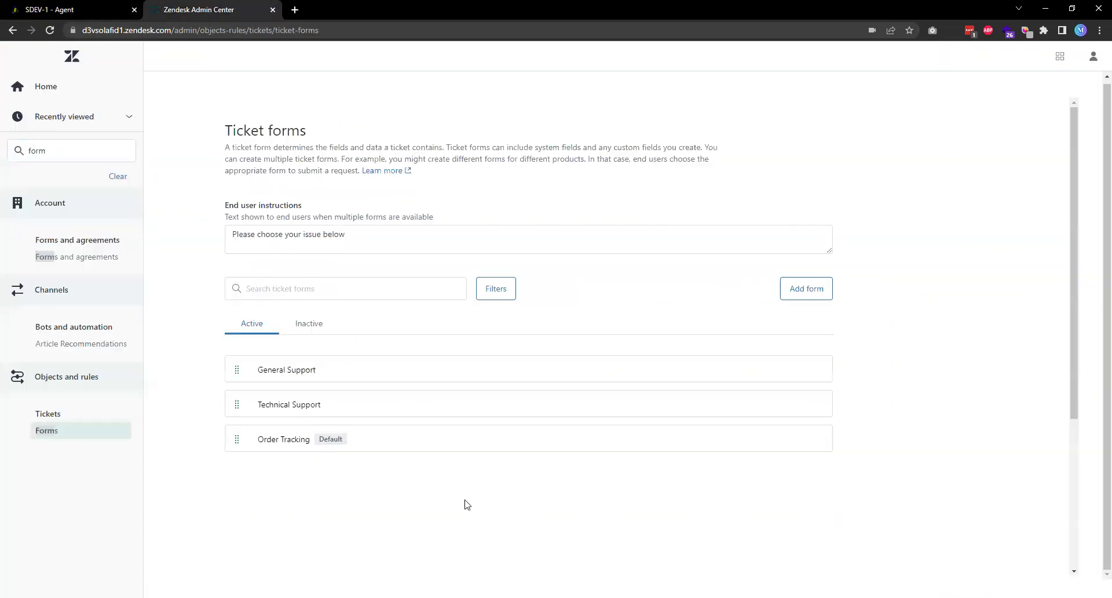
Step: Add the Ticket Resolution field to the Order Tracking ticket form and save the form
{"action": "left_click", "coordinate": [288, 444]}
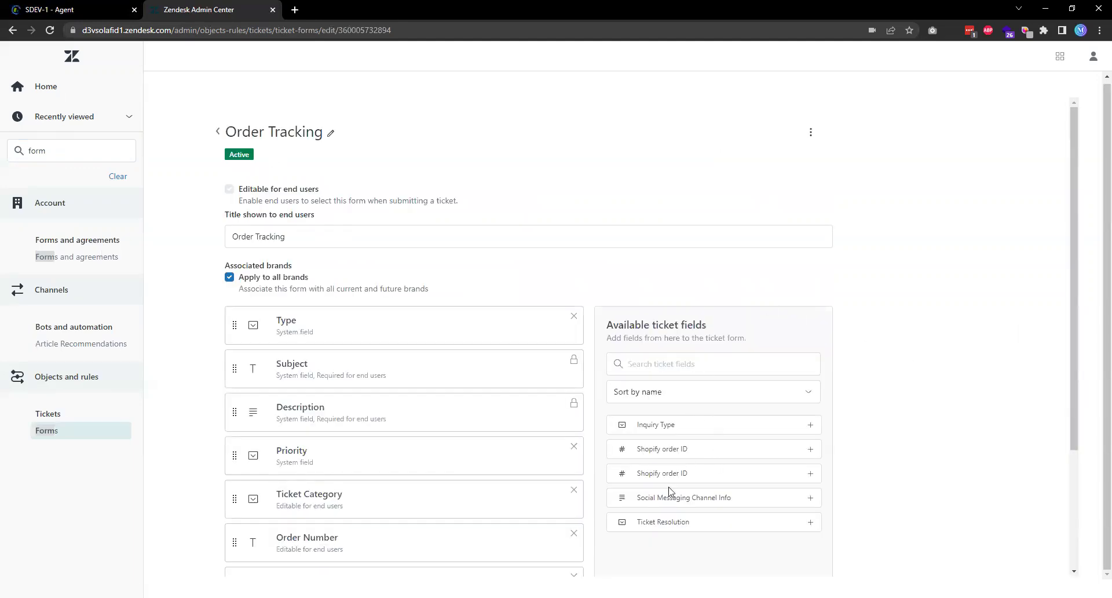
{"action": "scroll", "coordinate": [637, 464], "scroll_direction": "down", "scroll_amount": 3}
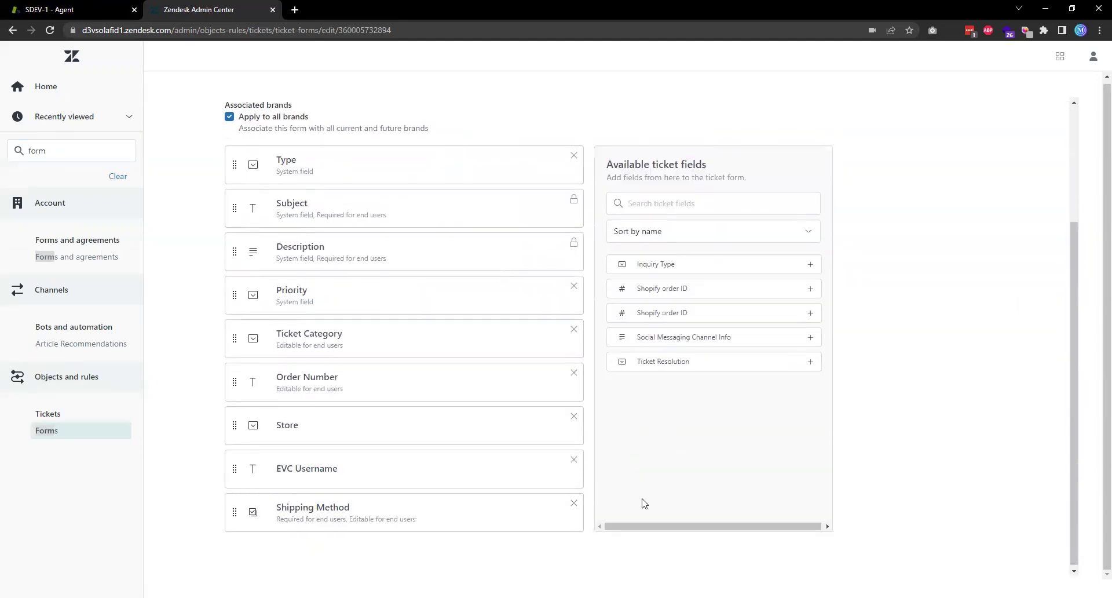
{"action": "left_click", "coordinate": [811, 361]}
{"action": "scroll", "coordinate": [395, 386], "scroll_direction": "down", "scroll_amount": 1}
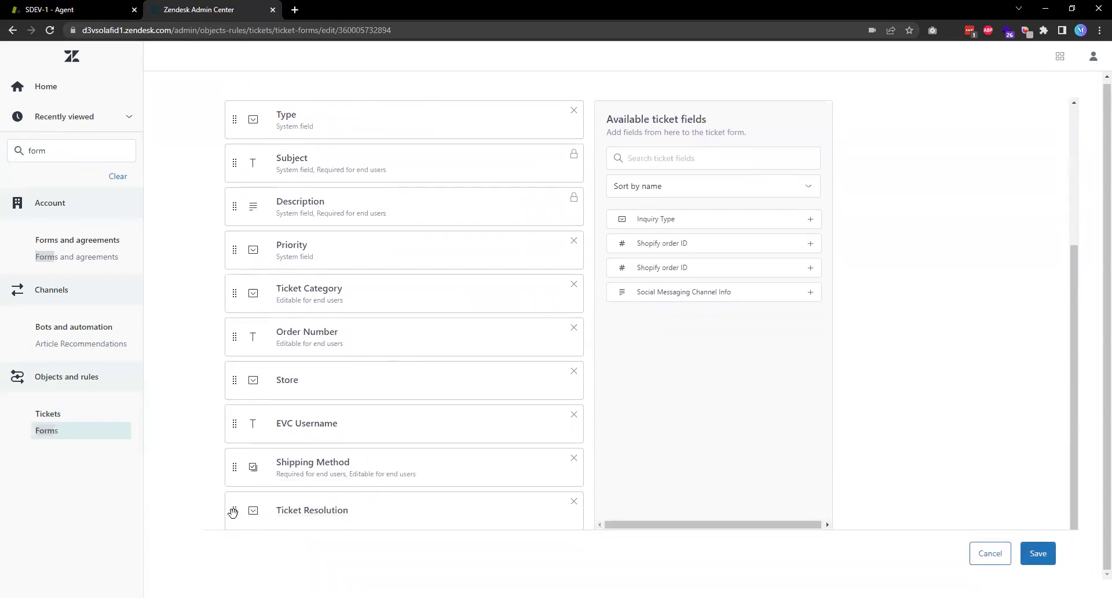
{"action": "left_click", "coordinate": [1030, 549]}
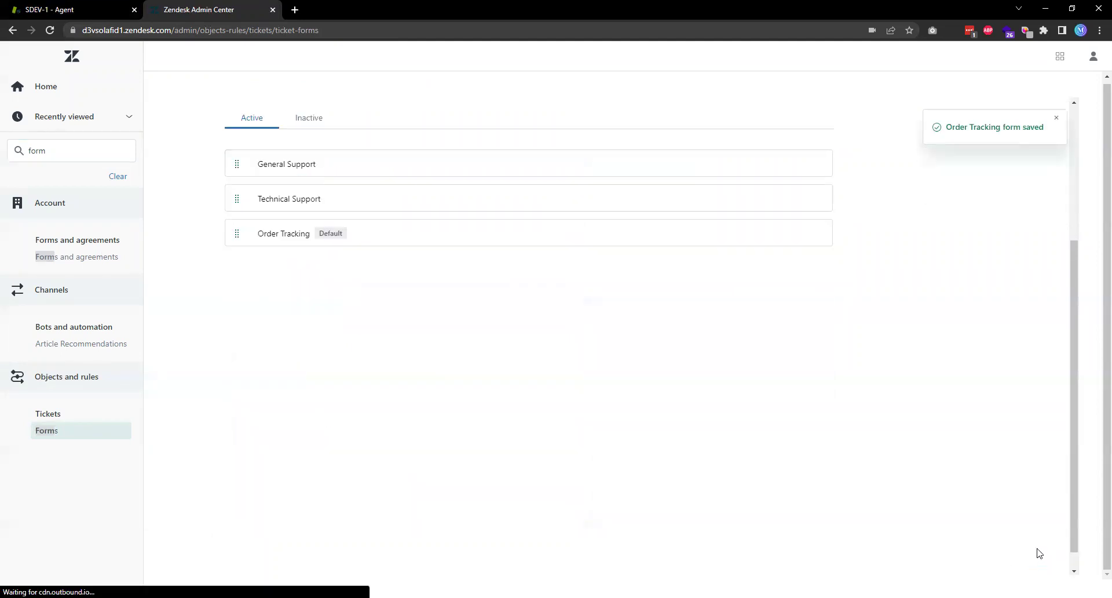
Step: Return to the open ticket in the agent workspace, reload it and locate the Ticket Resolution field
{"action": "left_click", "coordinate": [36, 10]}
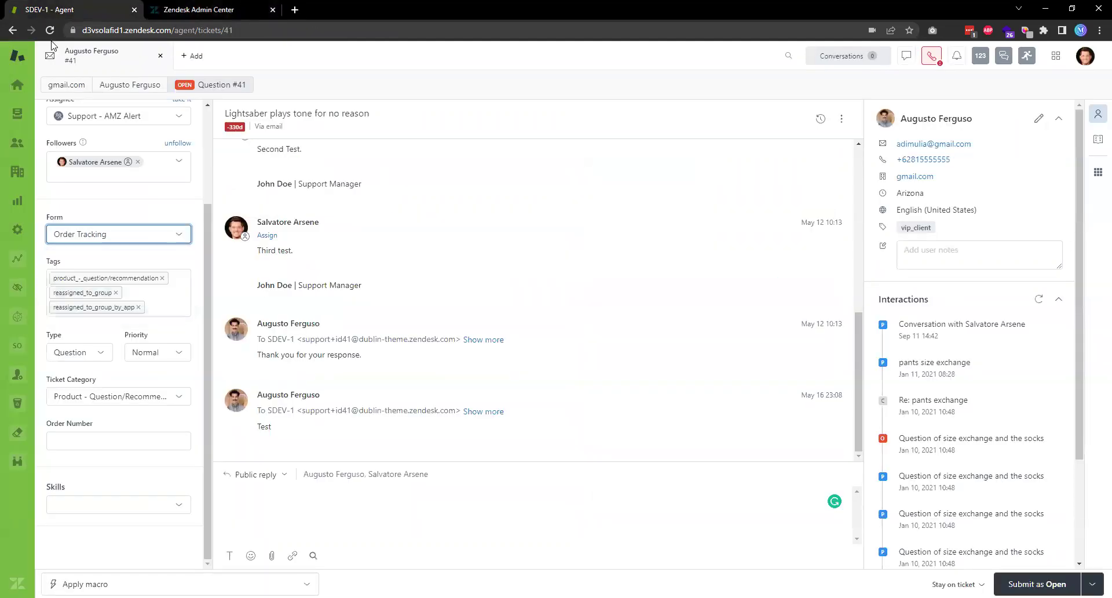
{"action": "left_click", "coordinate": [50, 33]}
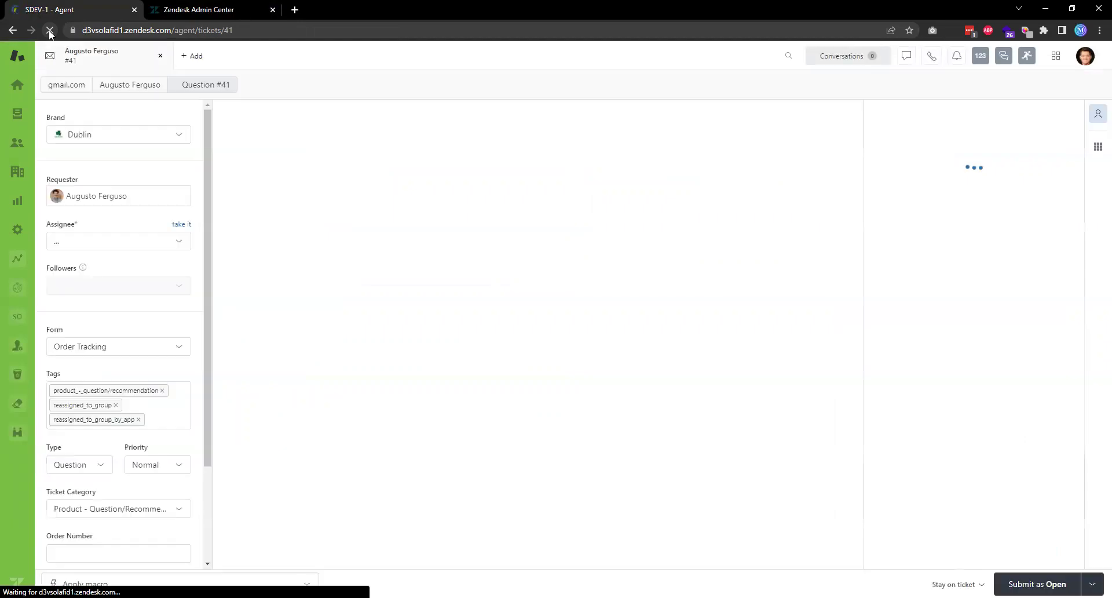
{"action": "scroll", "coordinate": [123, 400], "scroll_direction": "down", "scroll_amount": 3}
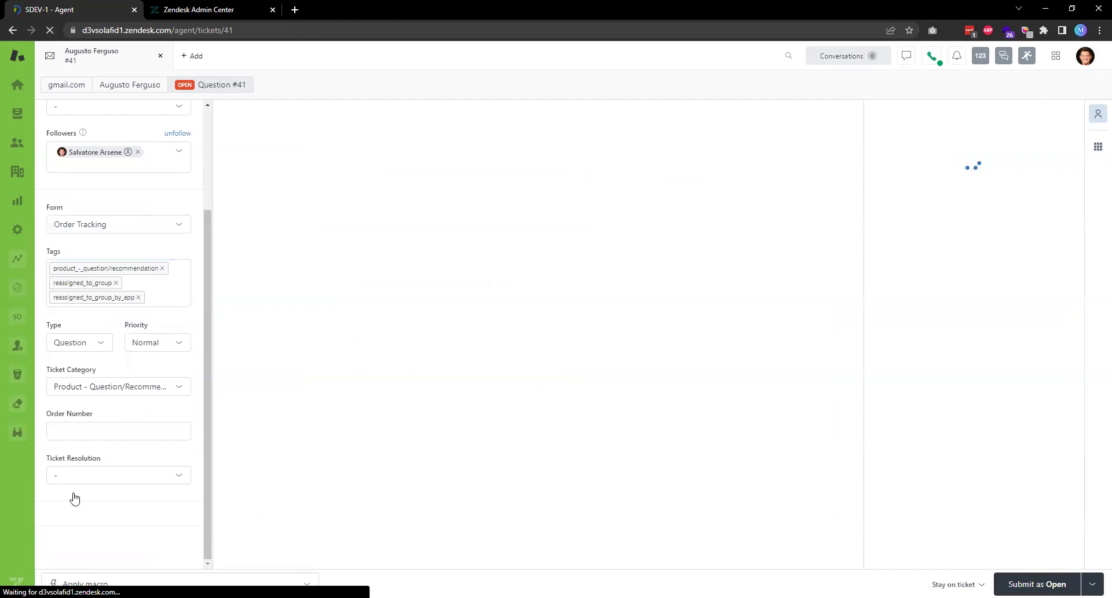
Step: Set the ticket's Ticket Resolution to "Issued refund" and submit the ticket
{"action": "left_click", "coordinate": [97, 475]}
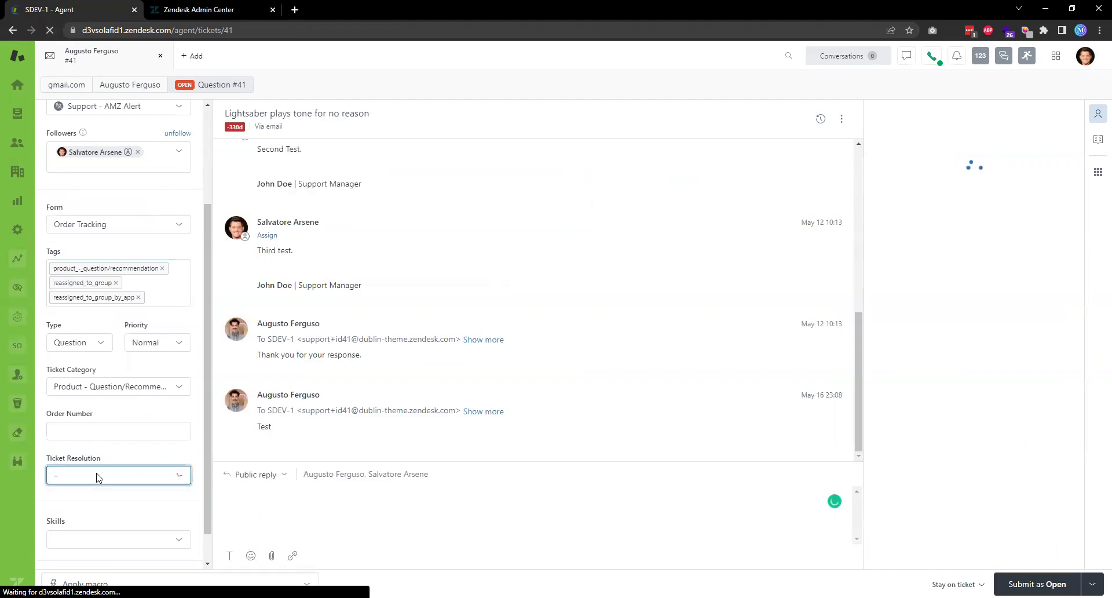
{"action": "left_click", "coordinate": [96, 476]}
{"action": "left_click", "coordinate": [92, 514]}
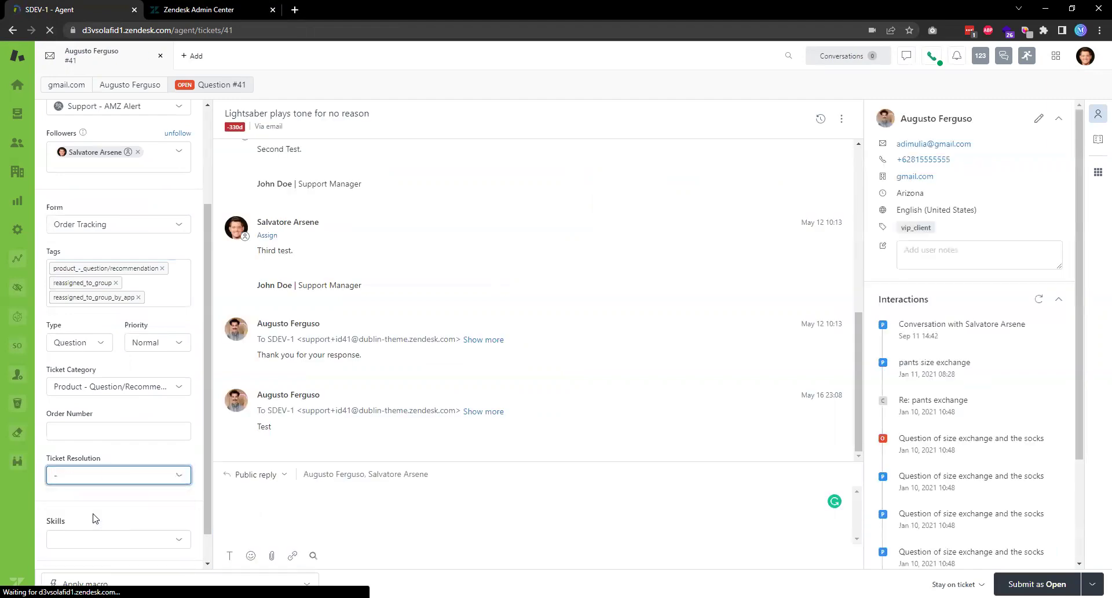
{"action": "key", "text": "ctrl+alt+s"}
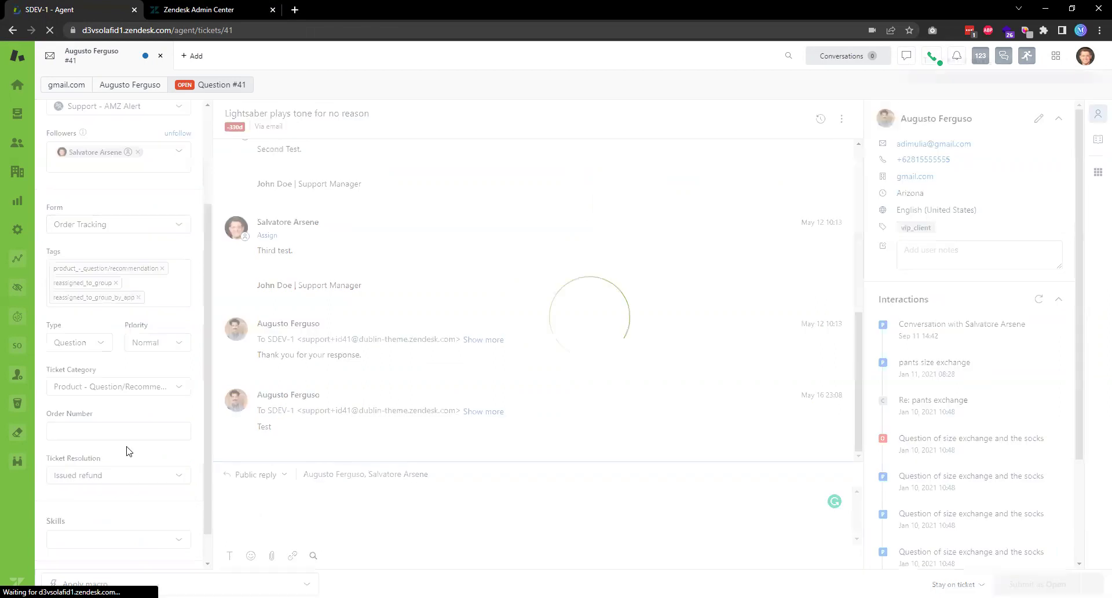